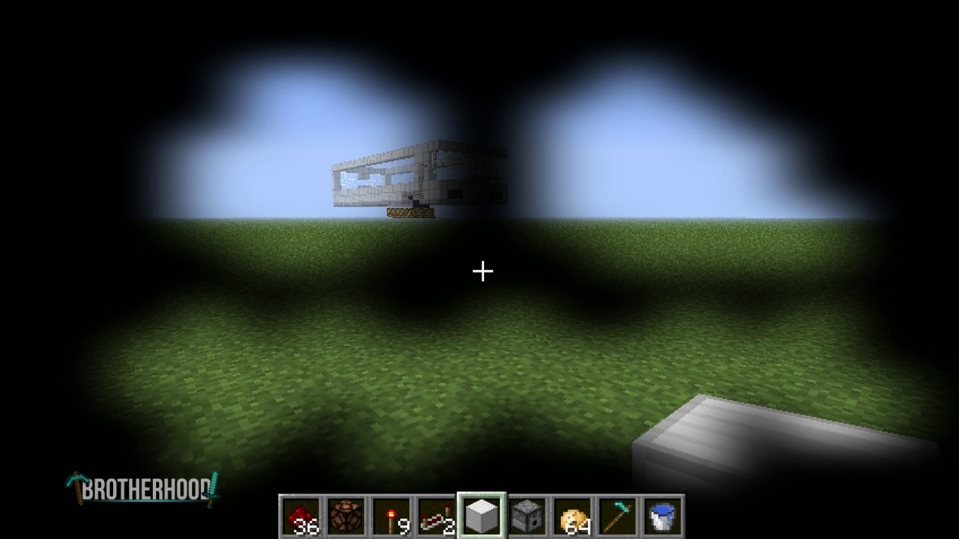
# Step: In the inventory, take the pumpkin off the player's head, put it back on, and return to the game
pyautogui.press('e')
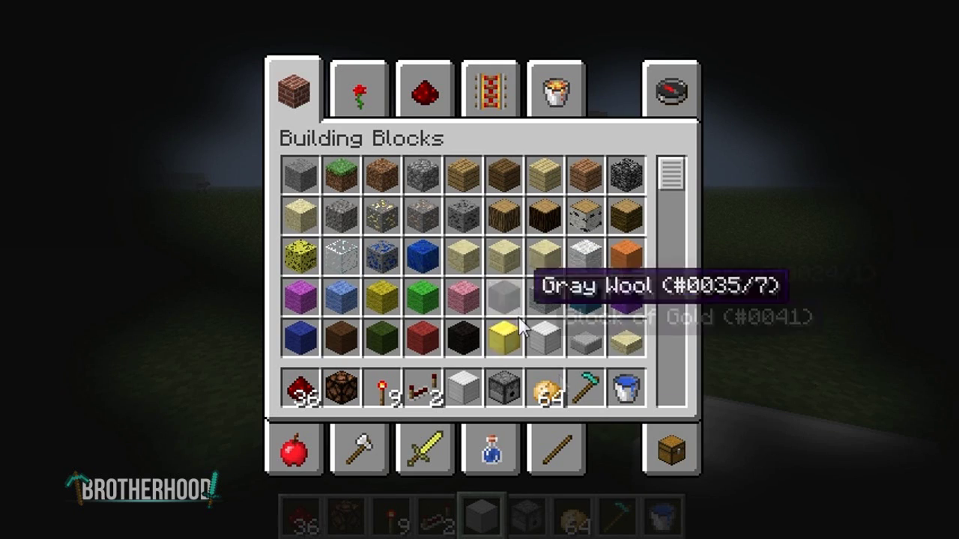
pyautogui.click(684, 464)
pyautogui.click(310, 157)
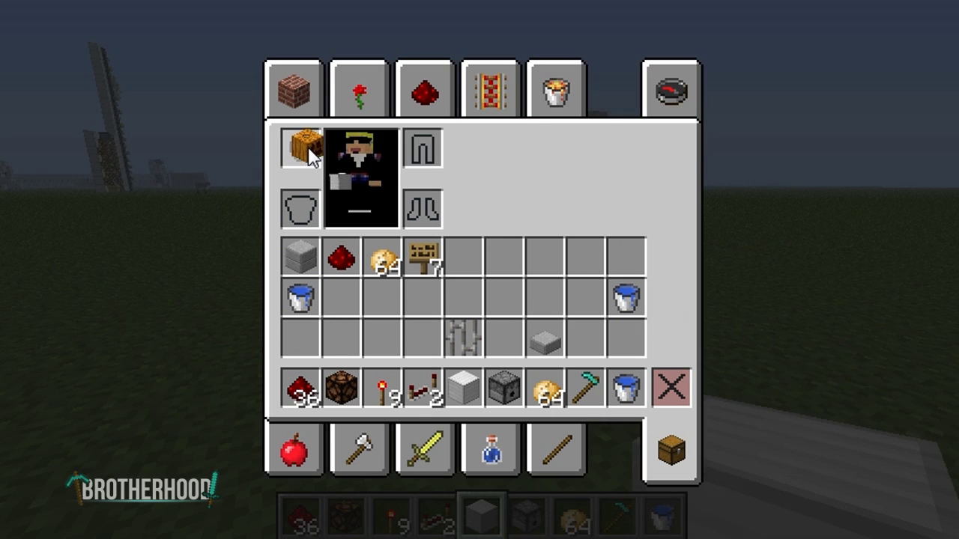
pyautogui.click(309, 156)
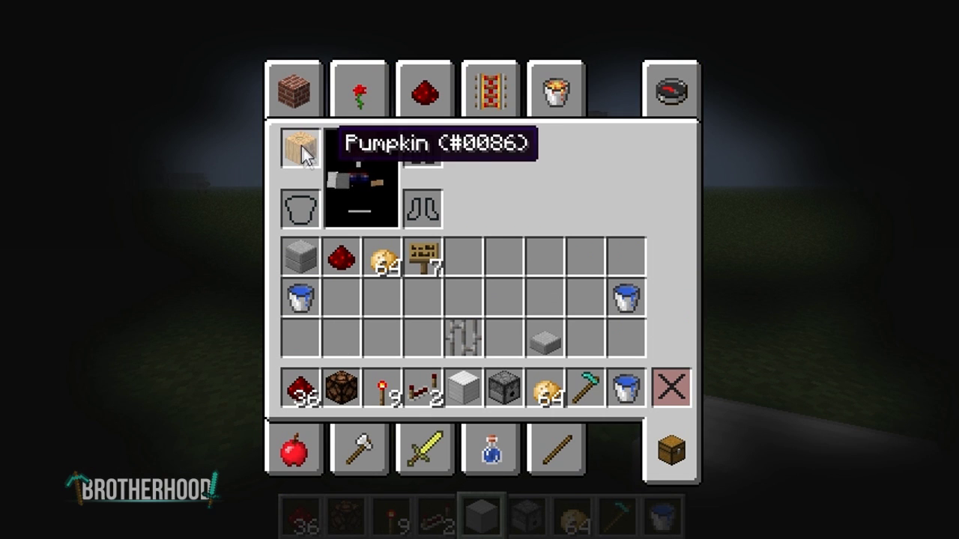
pyautogui.press('e')
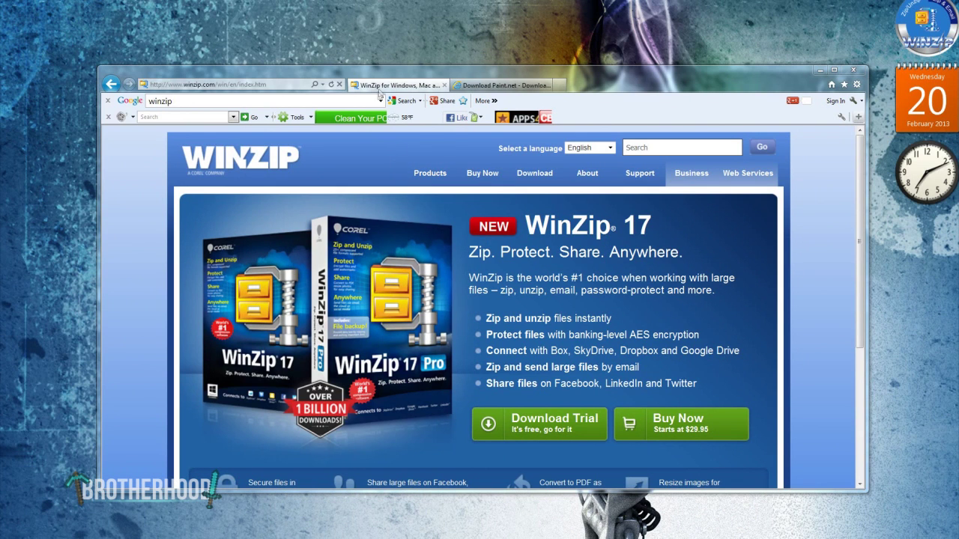
pyautogui.moveTo(430, 173)
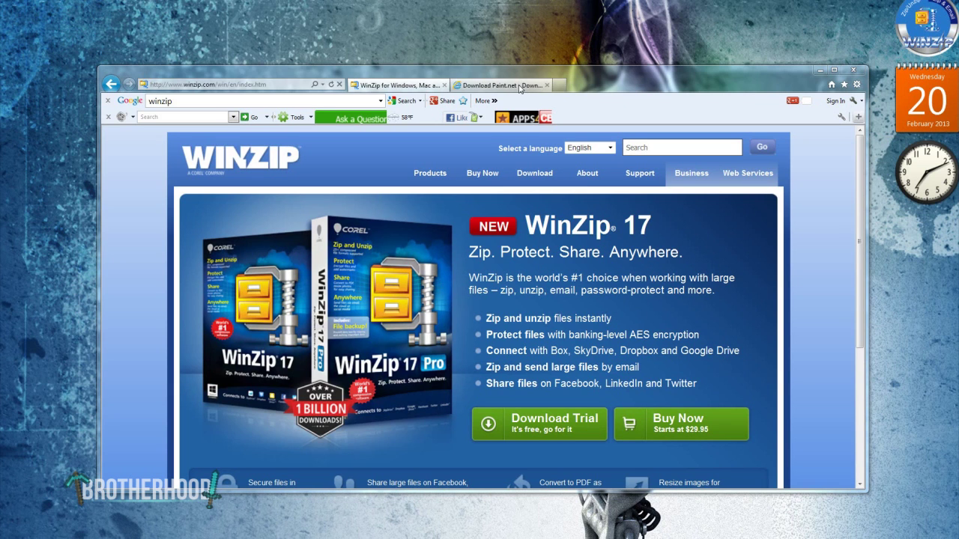
# Step: Switch to the Download Paint.net tab
pyautogui.click(520, 88)
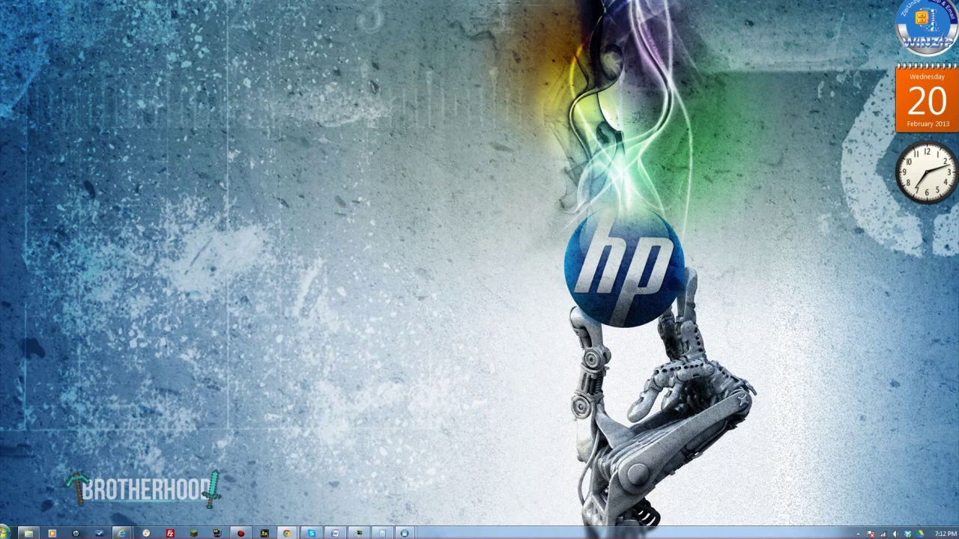
# Step: Open the AppData Roaming folder by searching %appdata% from the Start menu
pyautogui.click(6, 531)
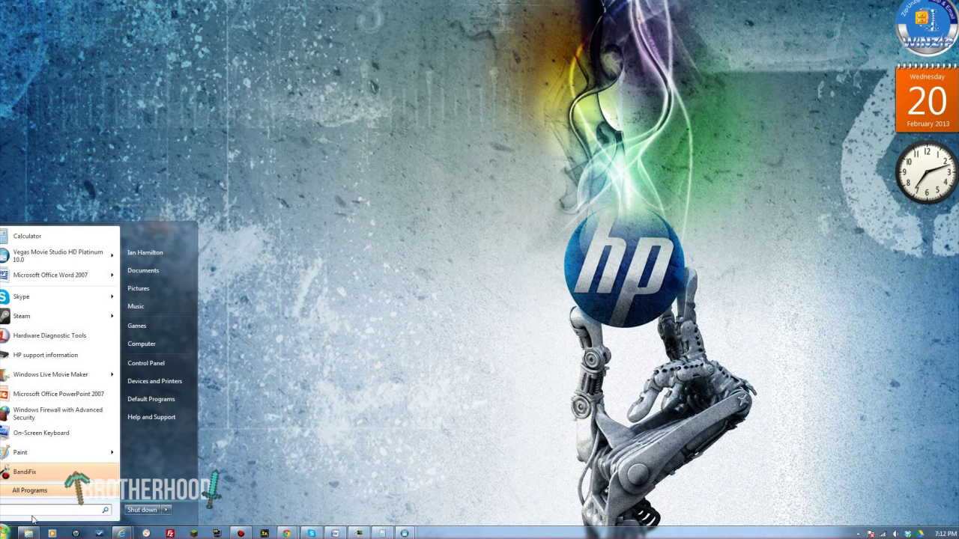
pyautogui.write('%')
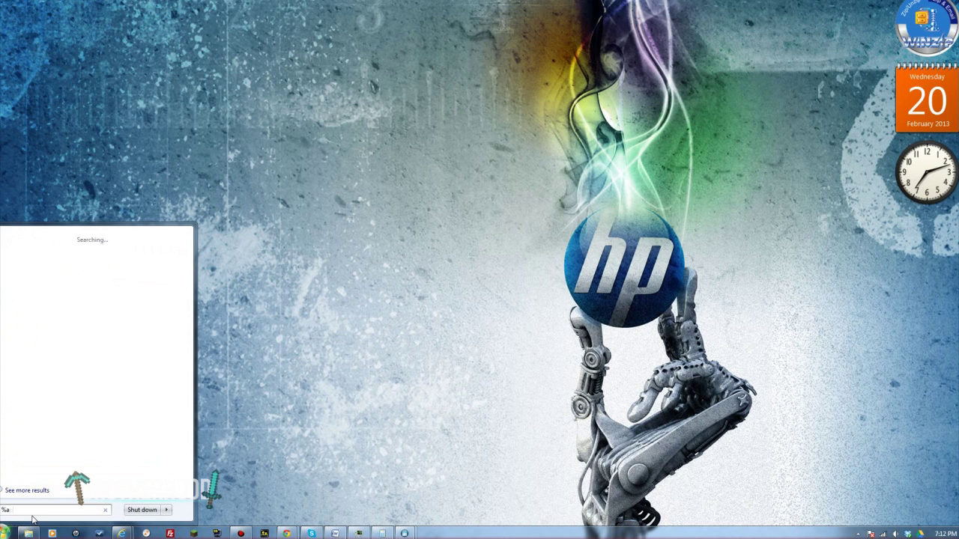
pyautogui.write('appdata%')
pyautogui.press('Return')
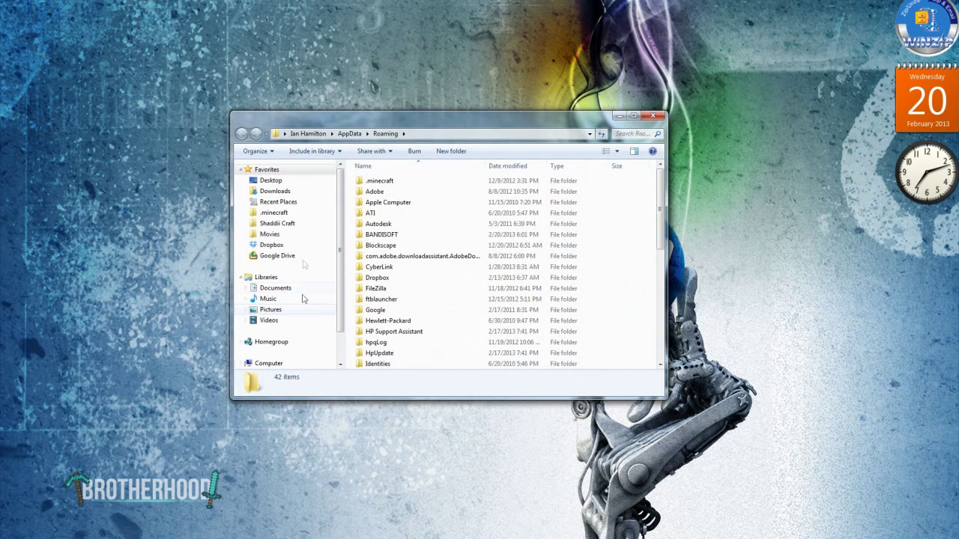
# Step: Go into .minecraft\bin and open minecraft.jar as an archive
pyautogui.scroll(-2, 408, 217)
pyautogui.scroll(2, 413, 226)
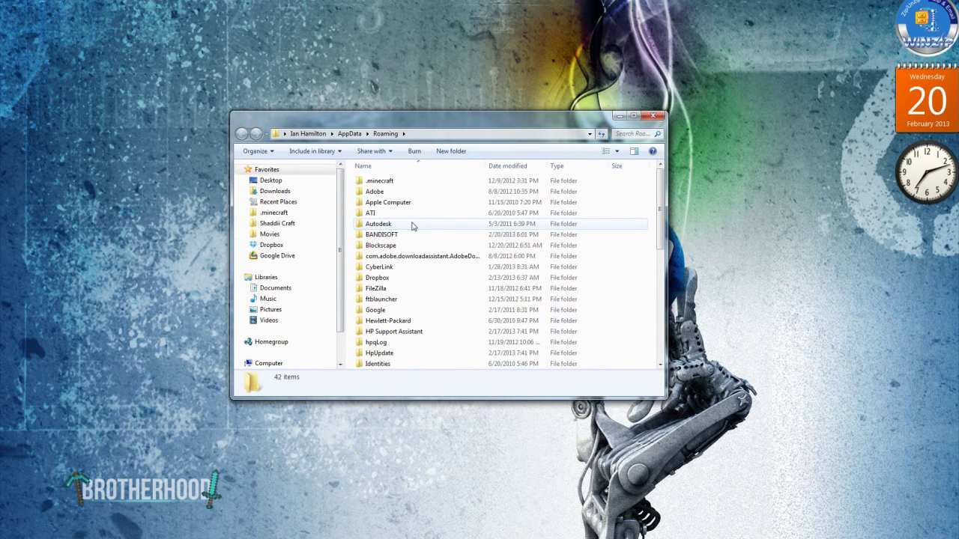
pyautogui.moveTo(385, 185)
pyautogui.doubleClick(380, 182)
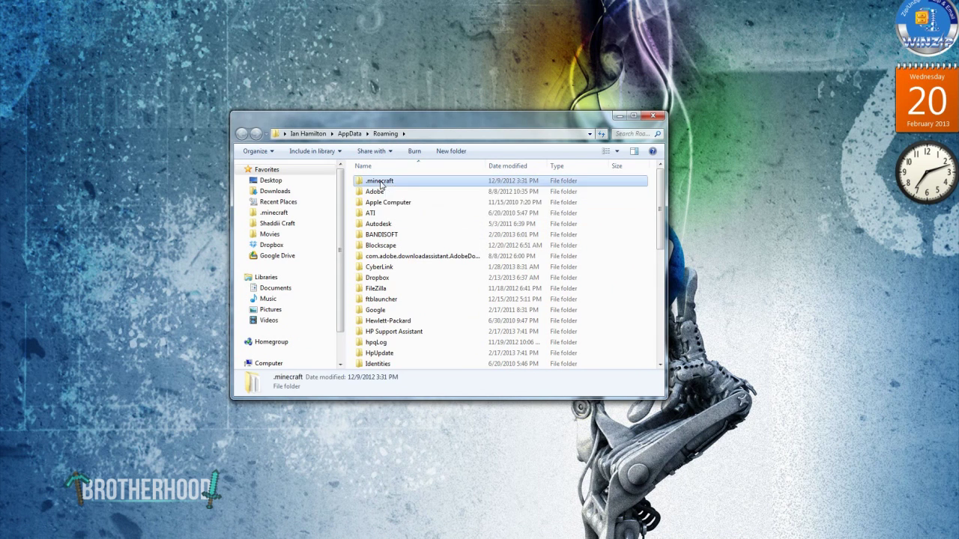
pyautogui.doubleClick(371, 184)
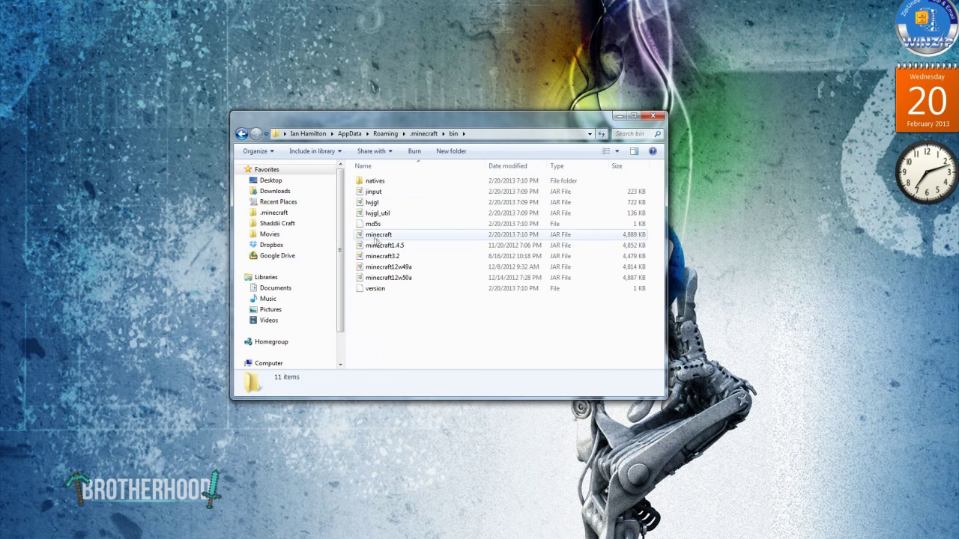
pyautogui.moveTo(389, 238)
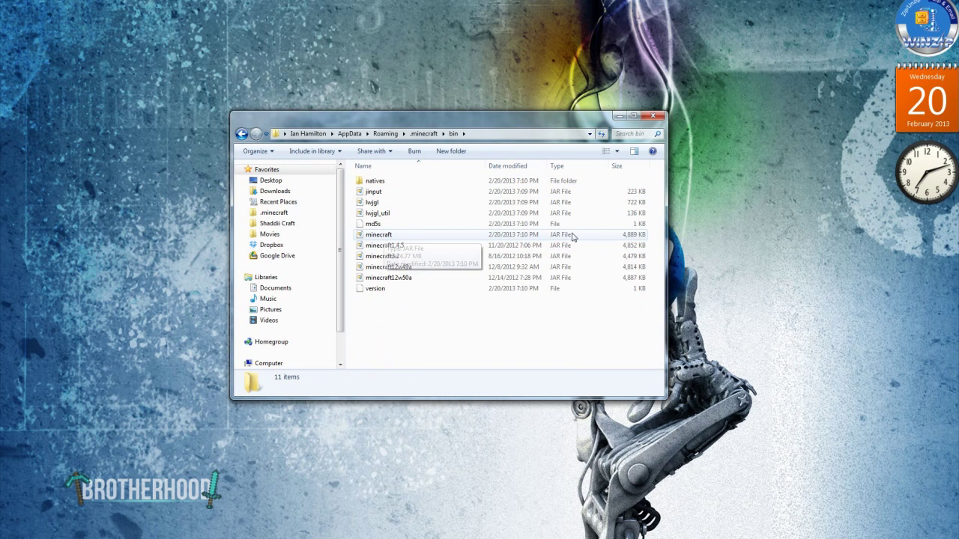
pyautogui.doubleClick(389, 236)
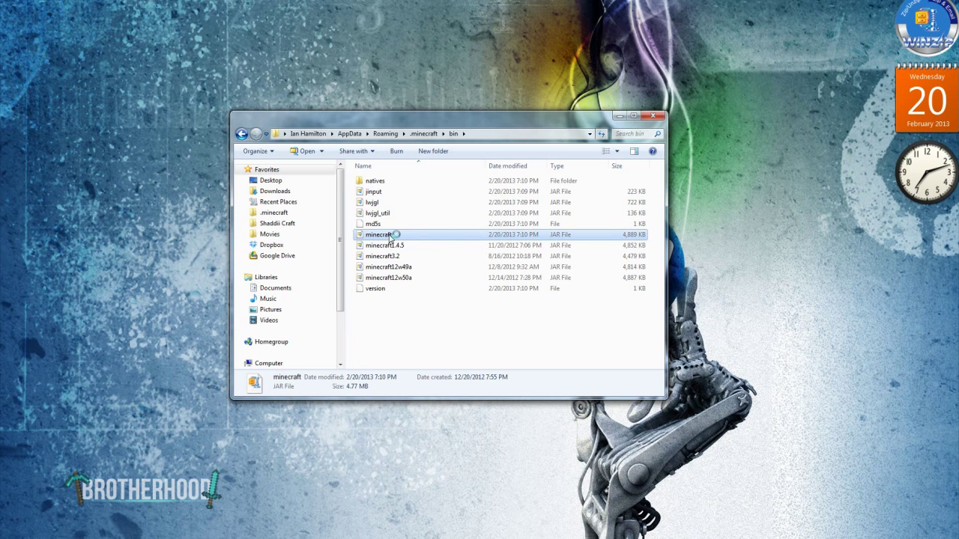
# Step: Dismiss the aux.class warning and open misc/pumpkinblur.png with Paint.NET
pyautogui.click(476, 327)
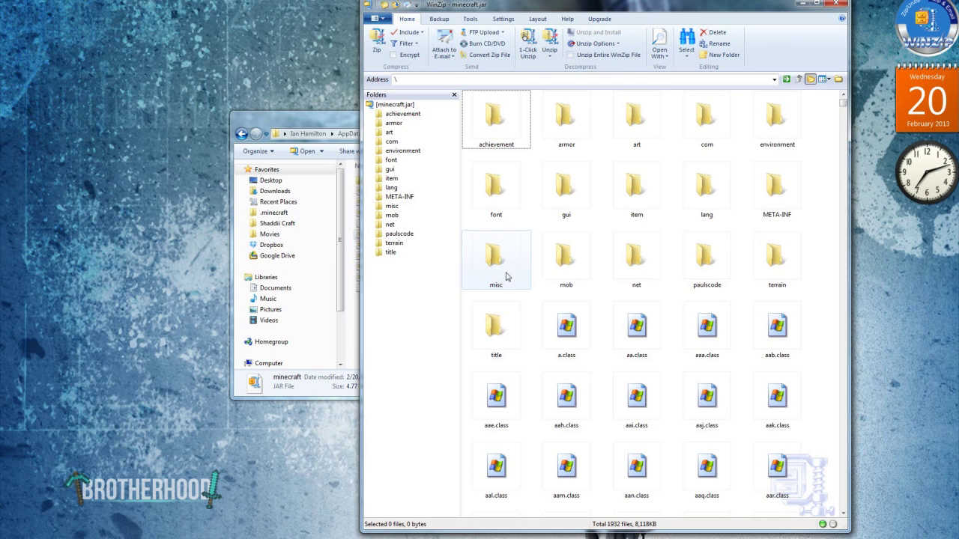
pyautogui.doubleClick(506, 276)
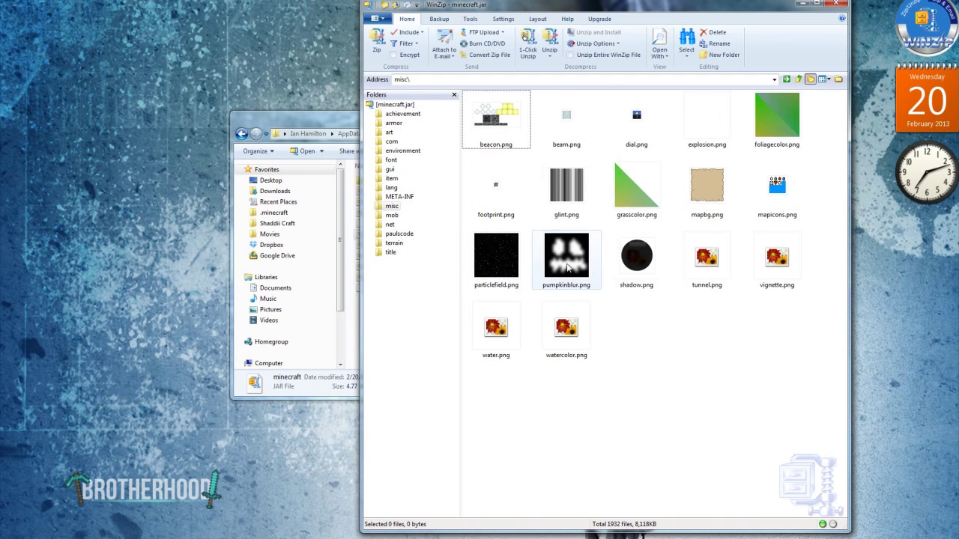
pyautogui.rightClick(570, 266)
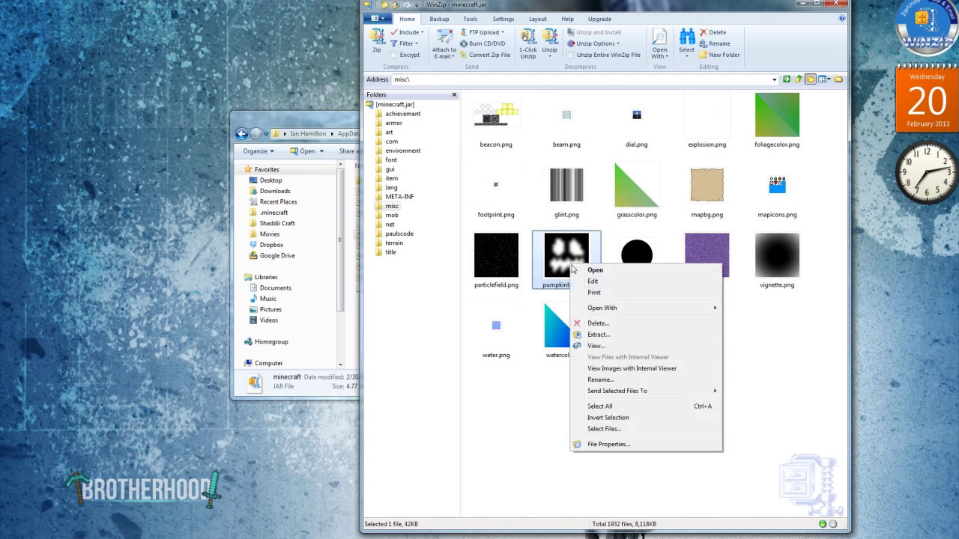
pyautogui.moveTo(621, 311)
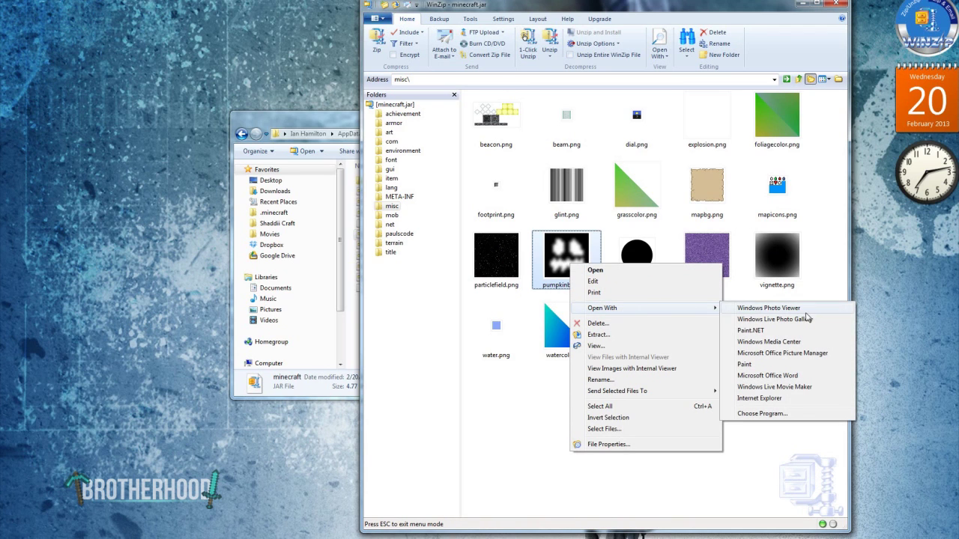
pyautogui.click(769, 332)
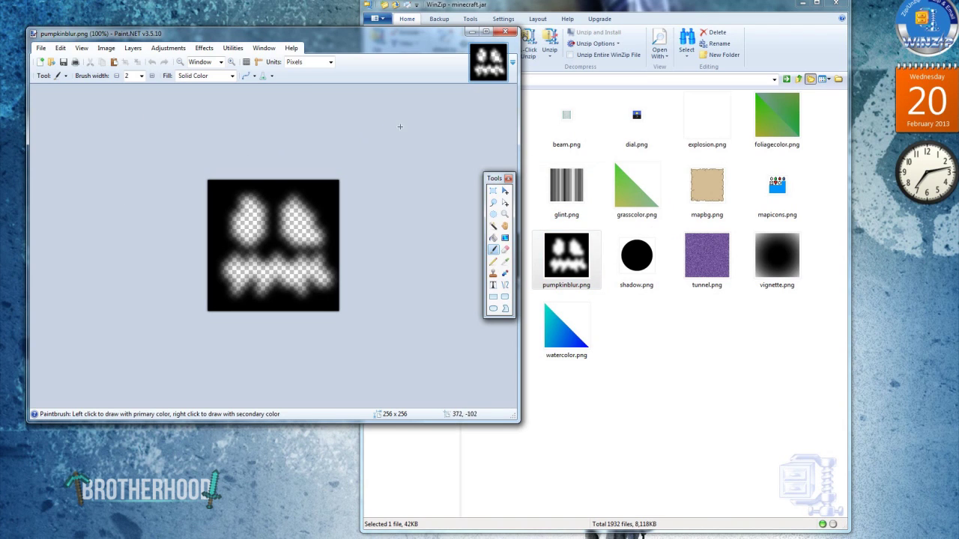
# Step: Move the tools panel off the image, then select the whole image and delete it to transparency
pyautogui.moveTo(496, 184); pyautogui.dragTo(434, 161)
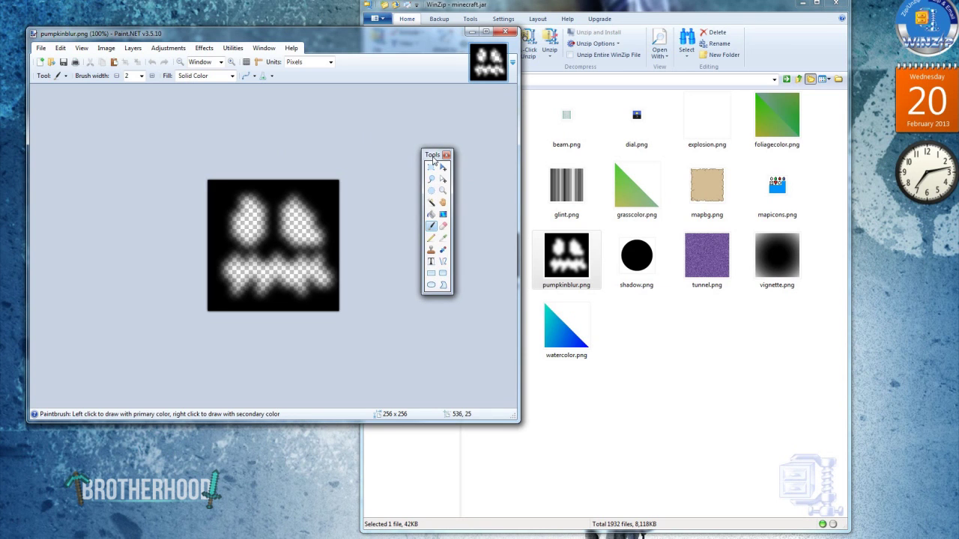
pyautogui.moveTo(436, 160); pyautogui.dragTo(121, 165)
pyautogui.moveTo(241, 192); pyautogui.dragTo(422, 180)
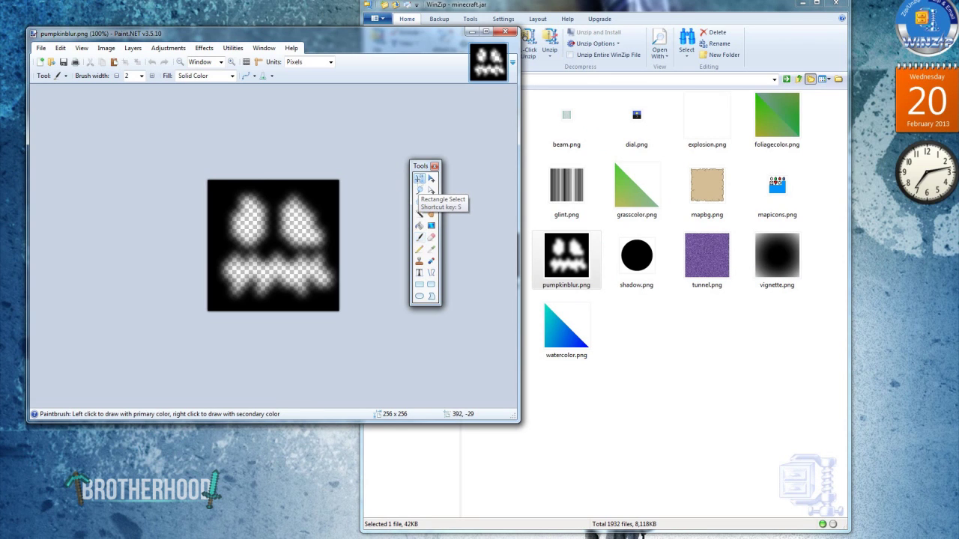
pyautogui.click(418, 181)
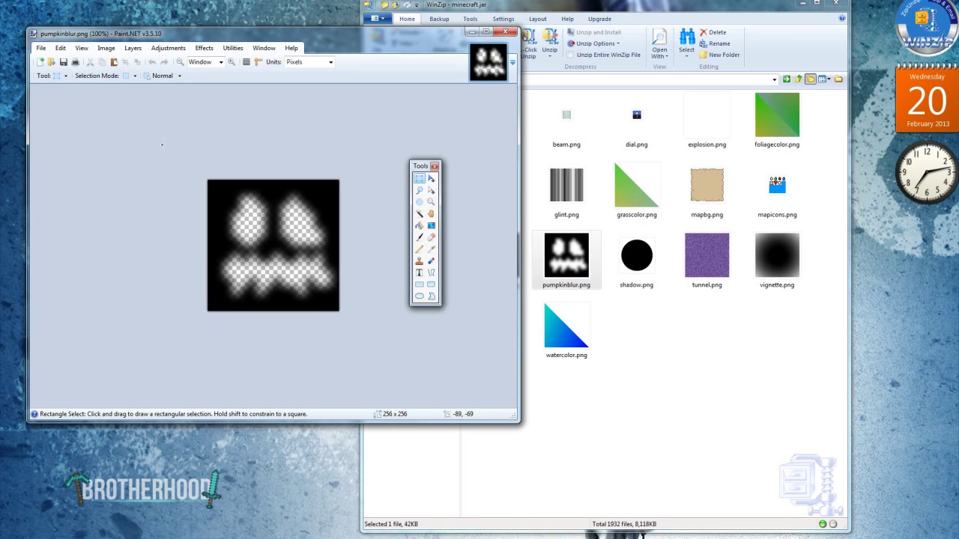
pyautogui.moveTo(161, 144); pyautogui.dragTo(376, 322)
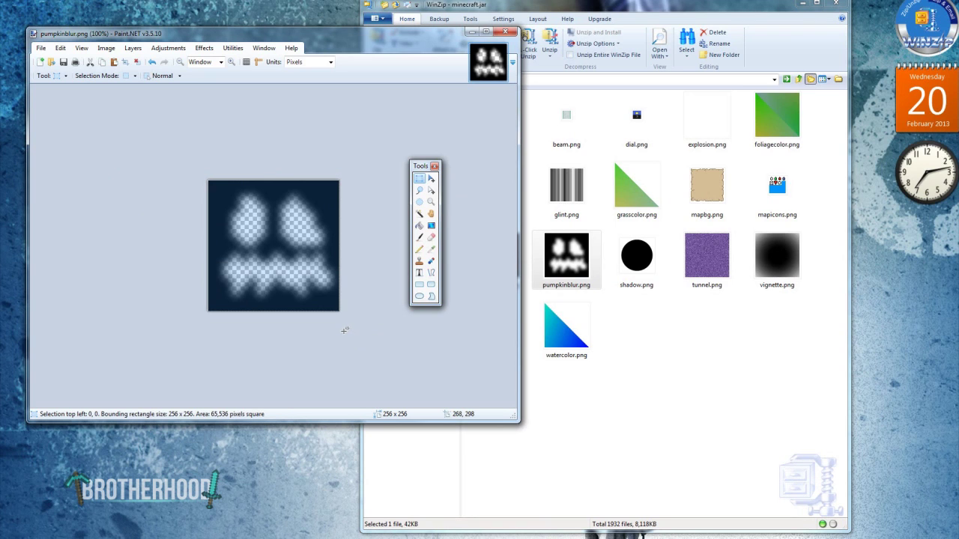
pyautogui.press('Delete')
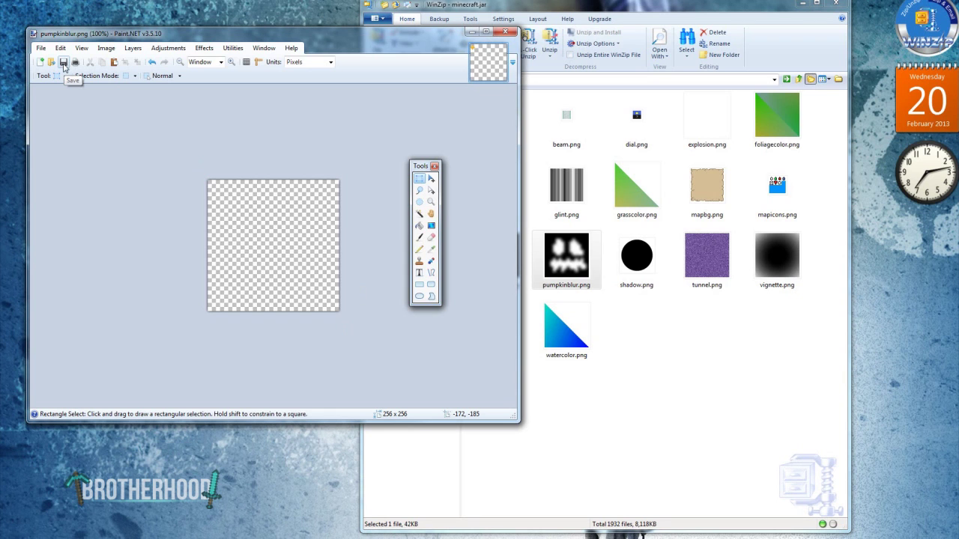
# Step: Save the blank pumpkinblur.png, accept the save configuration, and close Paint.NET
pyautogui.click(64, 63)
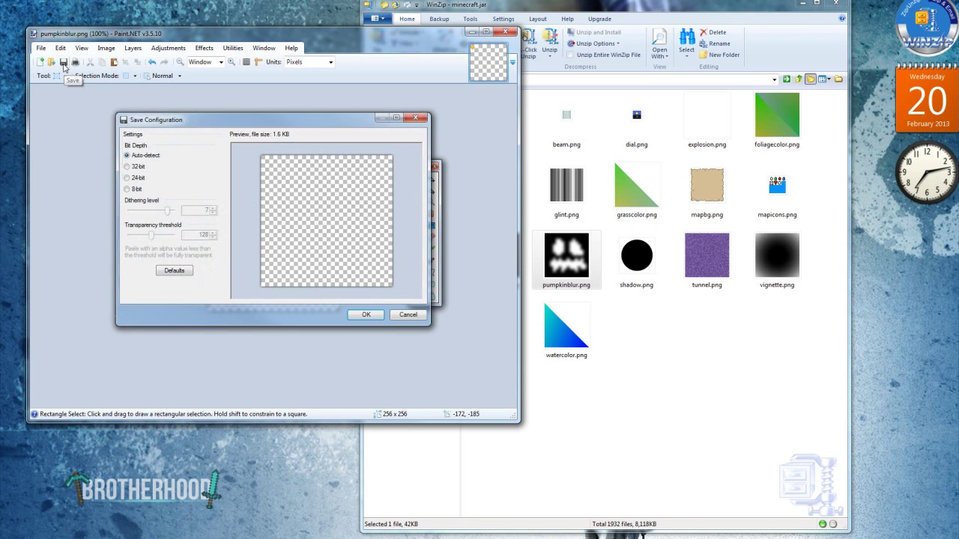
pyautogui.click(366, 315)
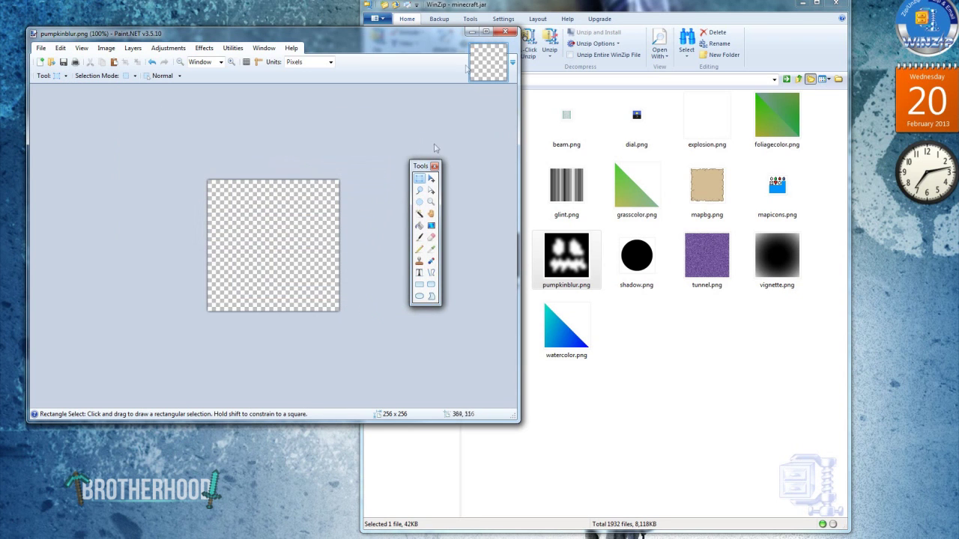
pyautogui.click(504, 34)
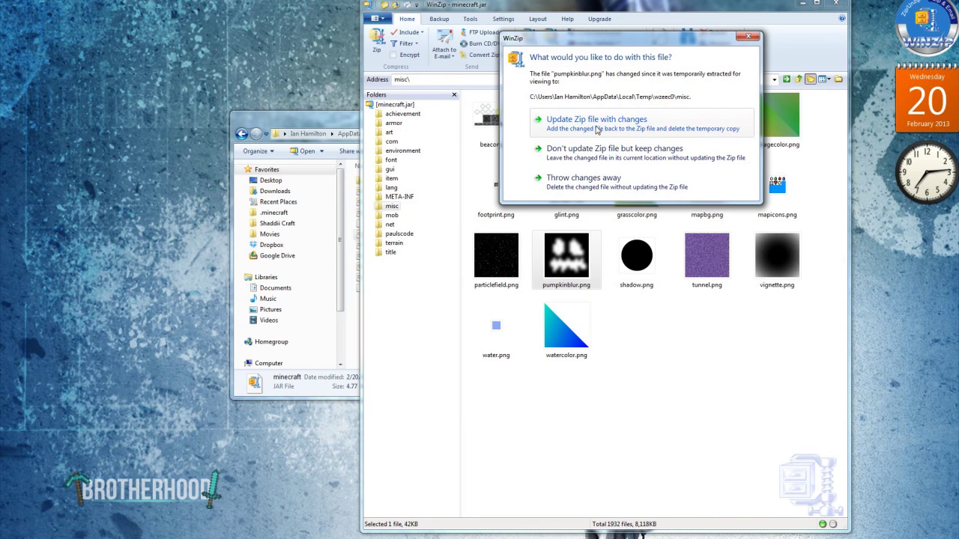
# Step: Update minecraft.jar with the blank pumpkinblur.png, acknowledge the notice, and close WinZip
pyautogui.click(597, 129)
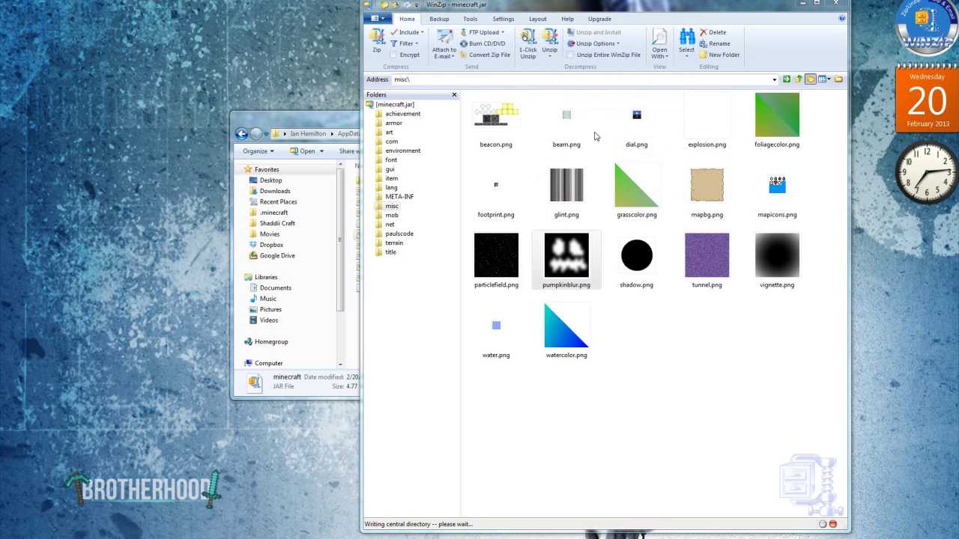
pyautogui.click(693, 257)
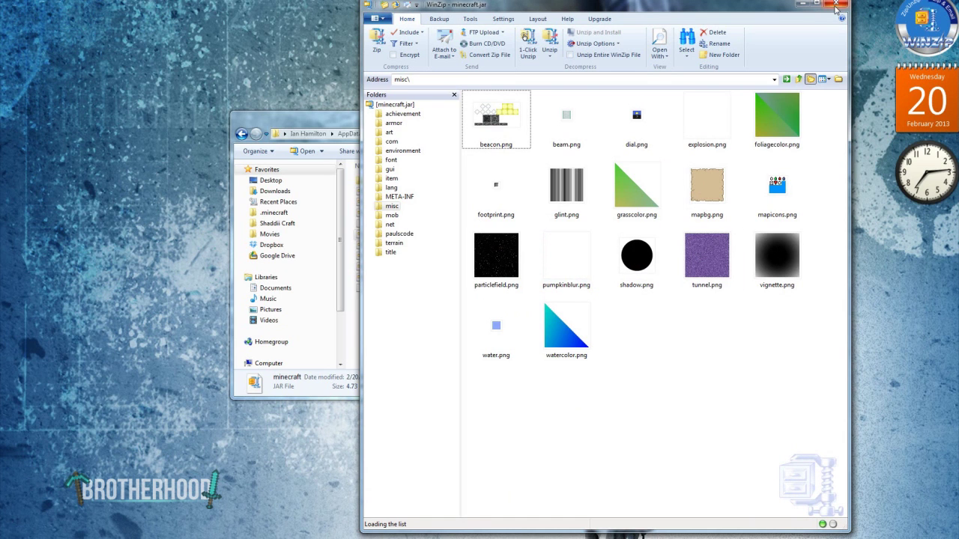
pyautogui.moveTo(763, 14); pyautogui.dragTo(746, 44)
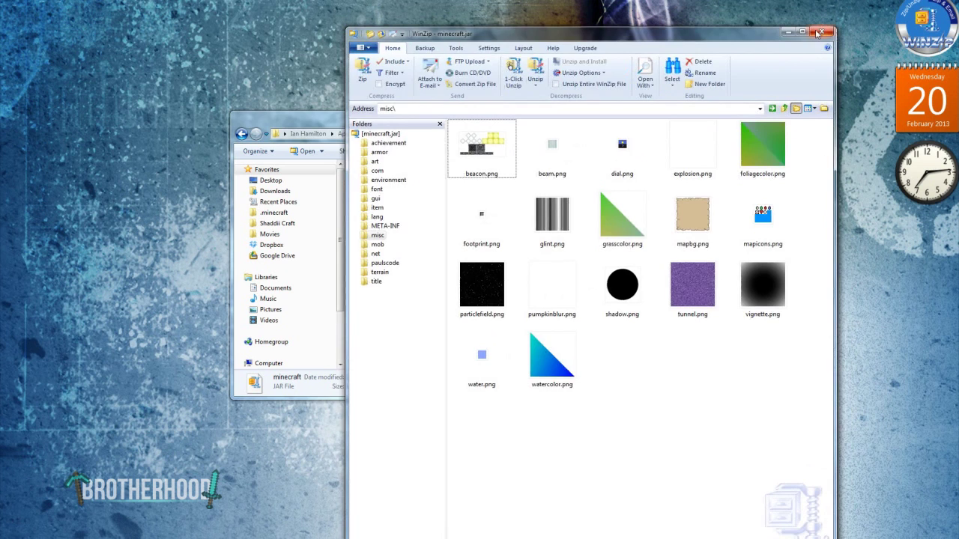
pyautogui.click(821, 35)
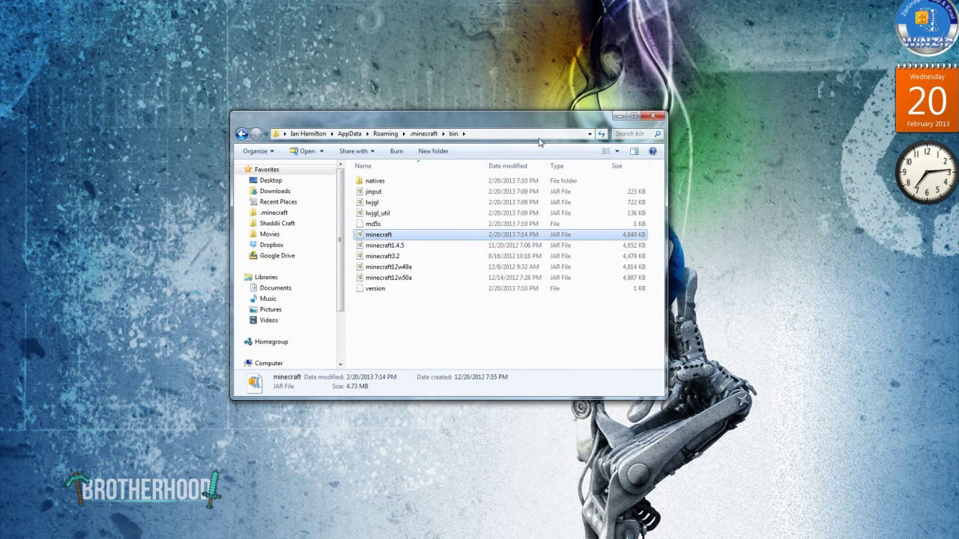
# Step: Close Explorer, then re-equip the pumpkin in the helmet slot and return to the blur-free world
pyautogui.click(654, 115)
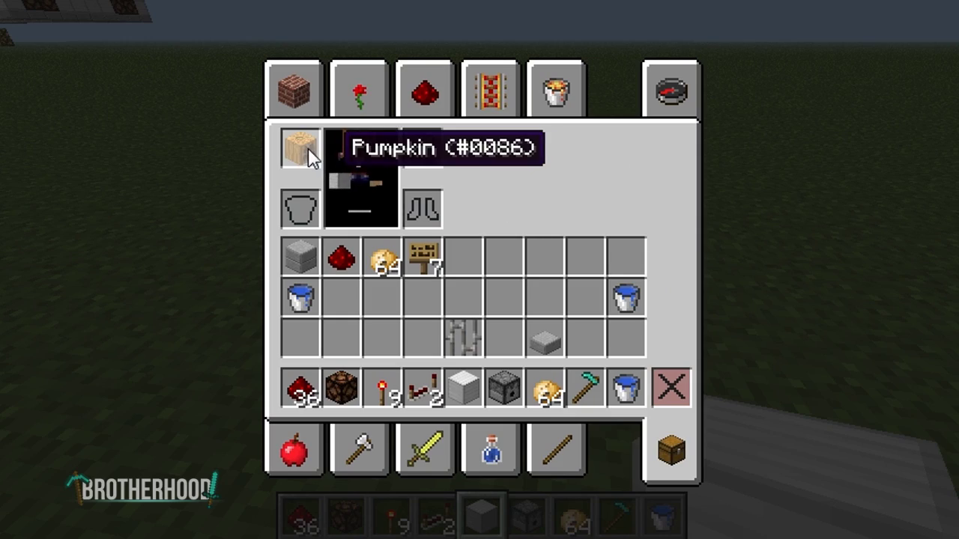
pyautogui.press('e')
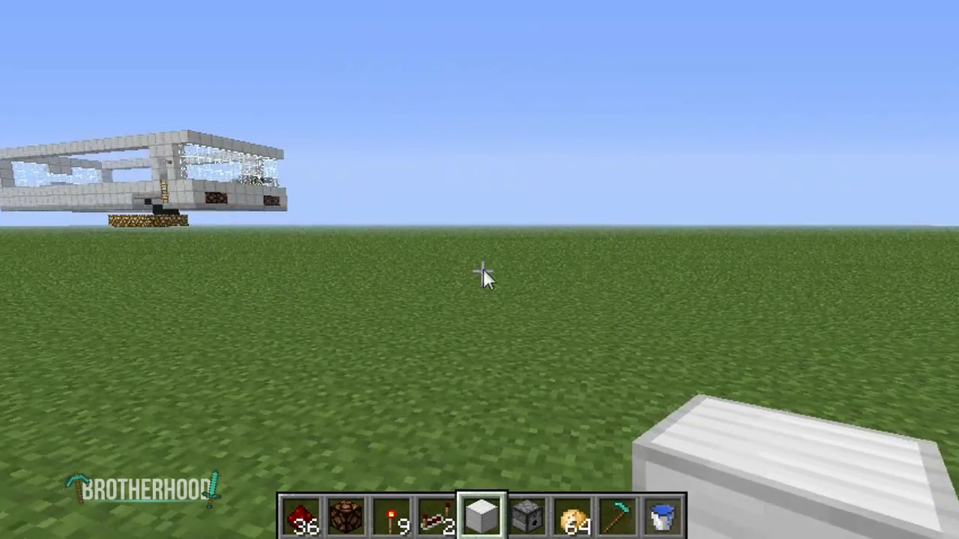
pyautogui.press('e')
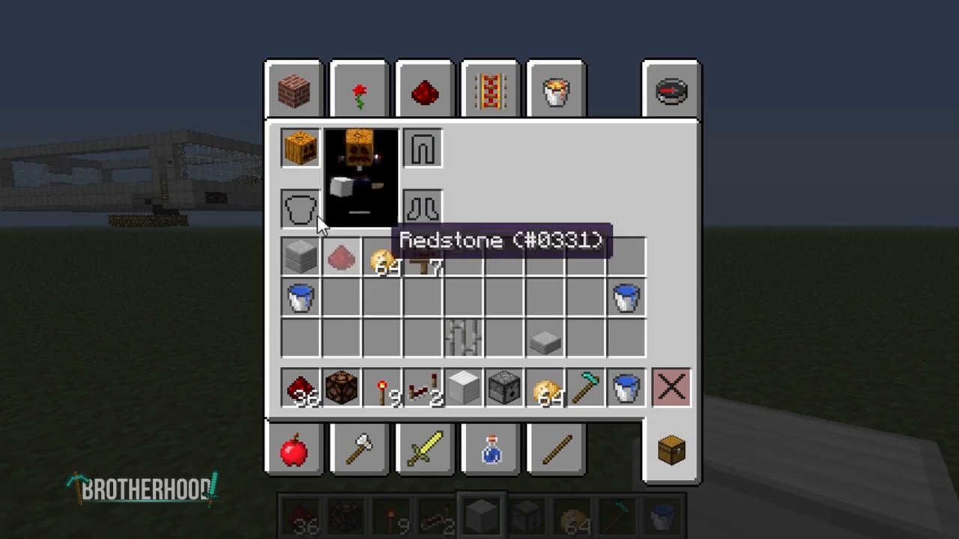
pyautogui.click(301, 150)
pyautogui.click(304, 154)
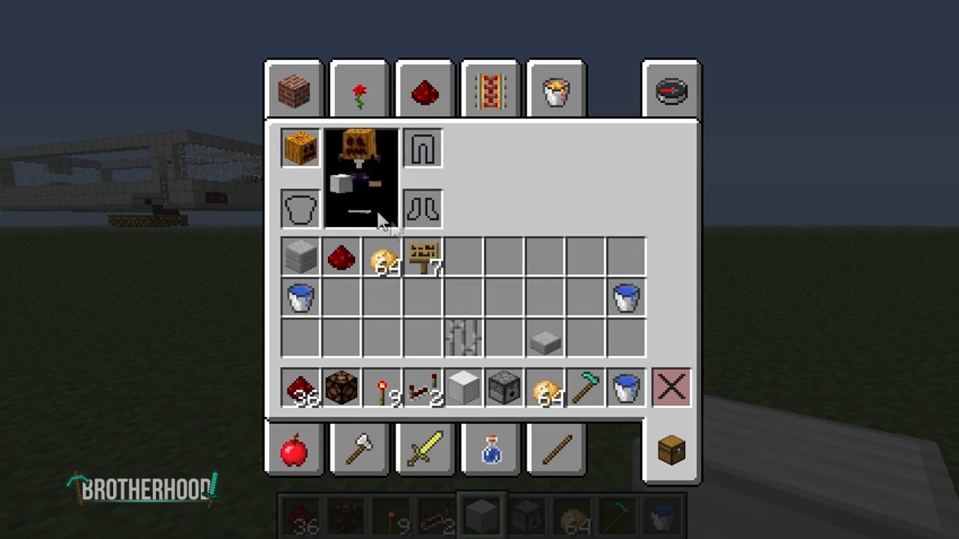
pyautogui.press('e')
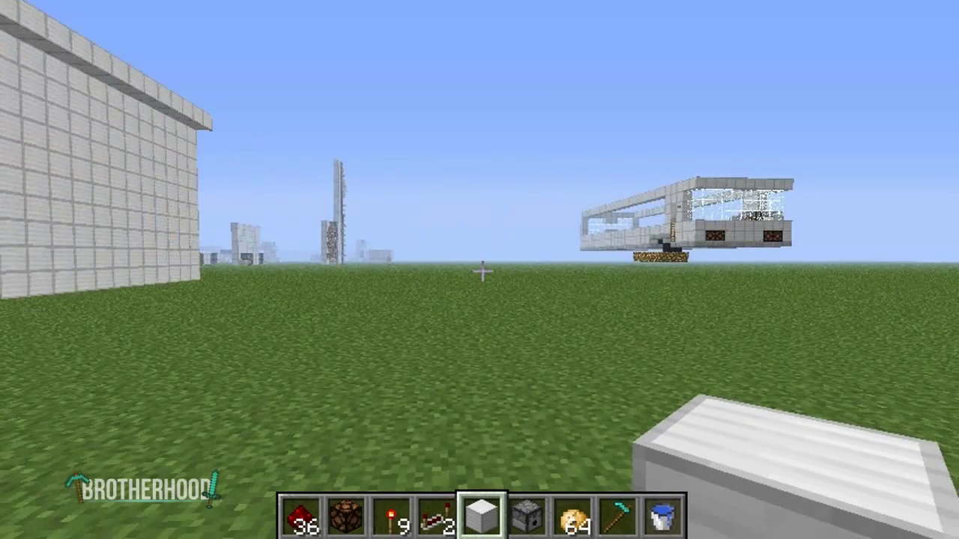
pyautogui.press('s')
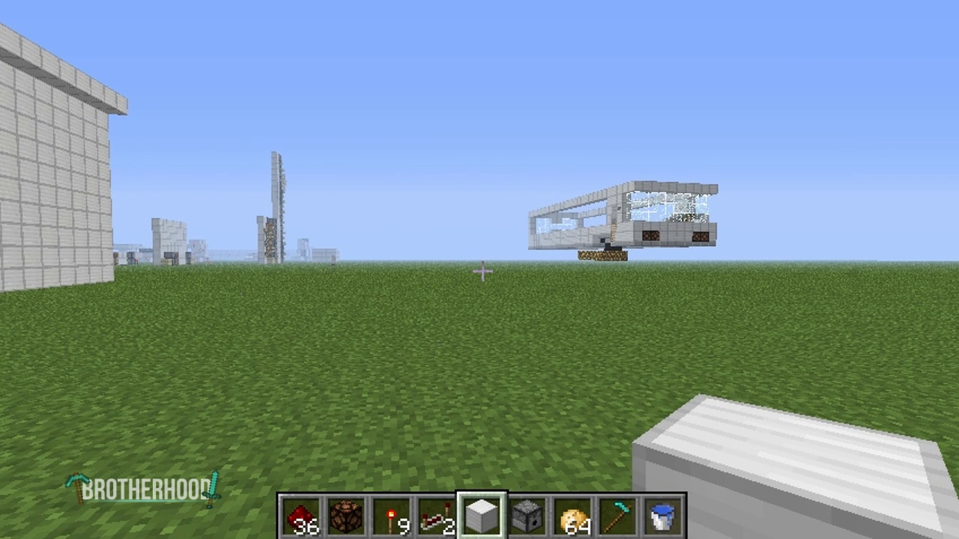
pyautogui.press('w')
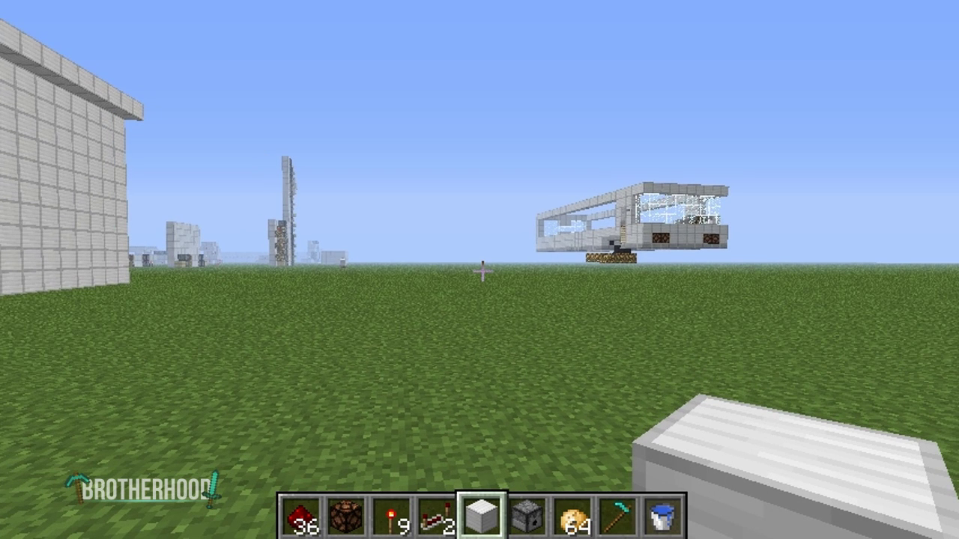
pyautogui.press('d')
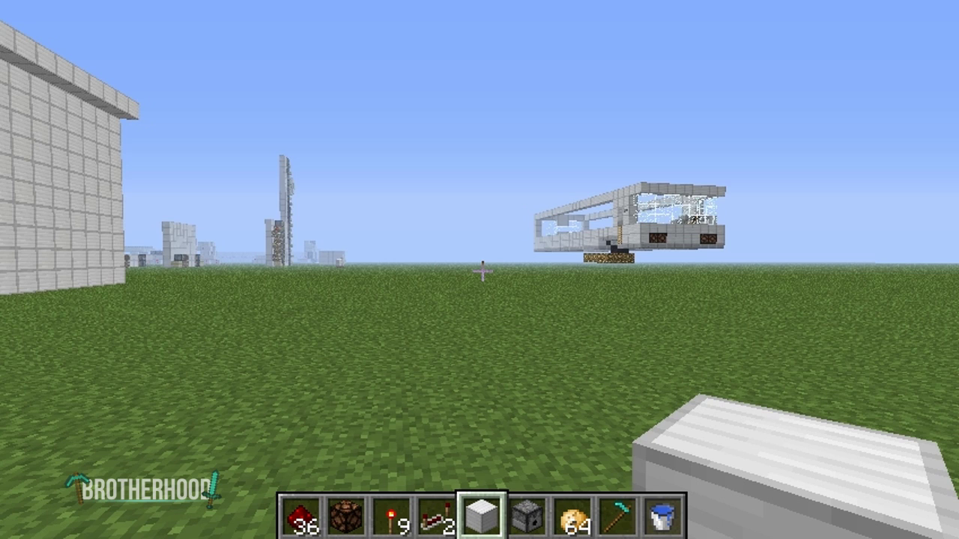
pyautogui.press('d')
pyautogui.press('d')
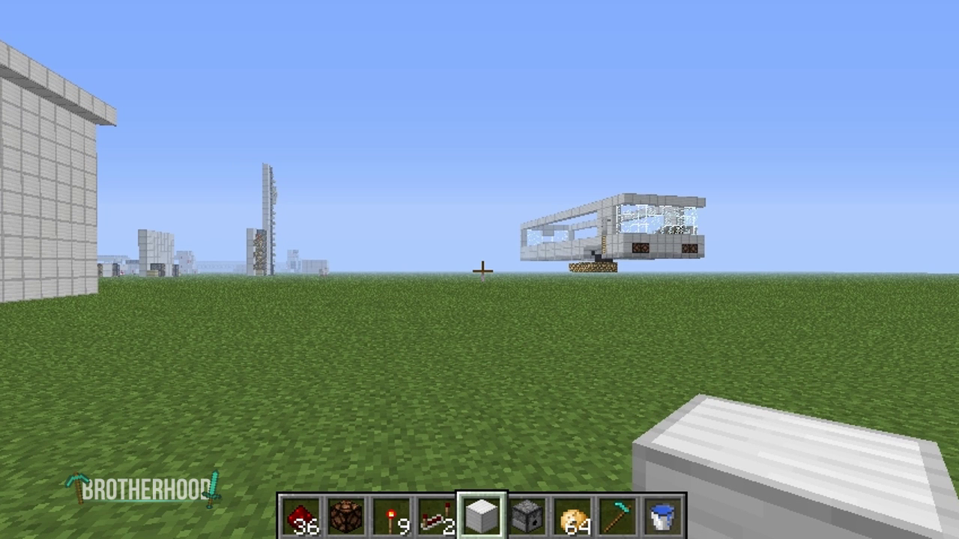